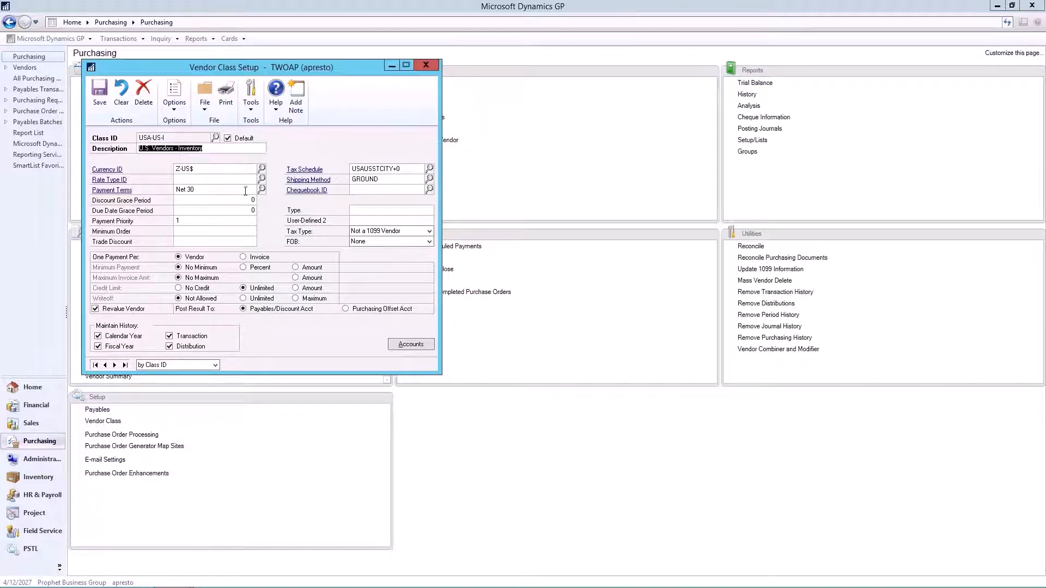
- Set the USA-US-I vendor class payment terms to Prepayment, save the class and roll the change down to its vendors
{"action": "left_click", "coordinate": [262, 190]}
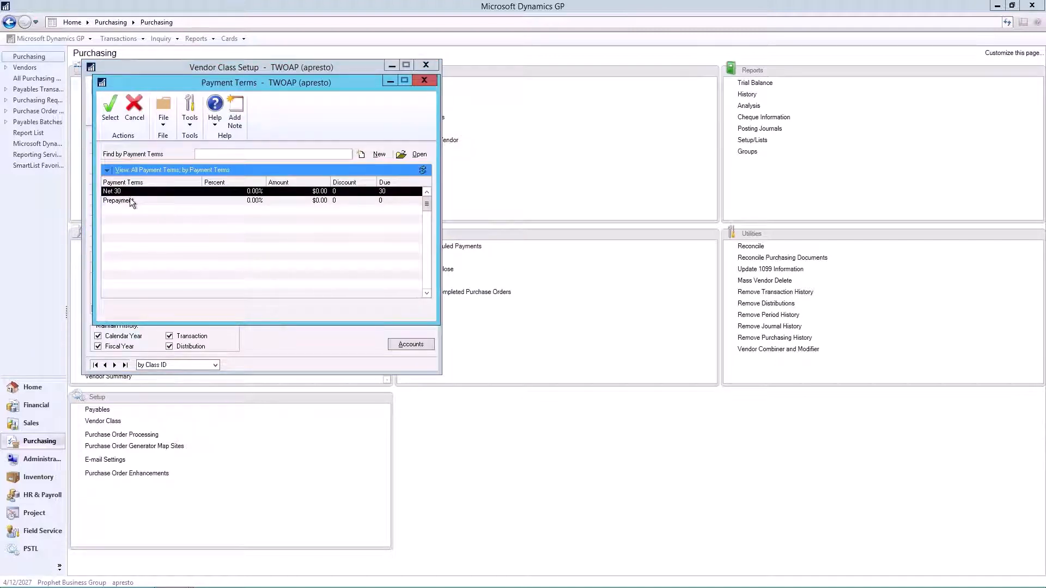
{"action": "double_click", "coordinate": [111, 257]}
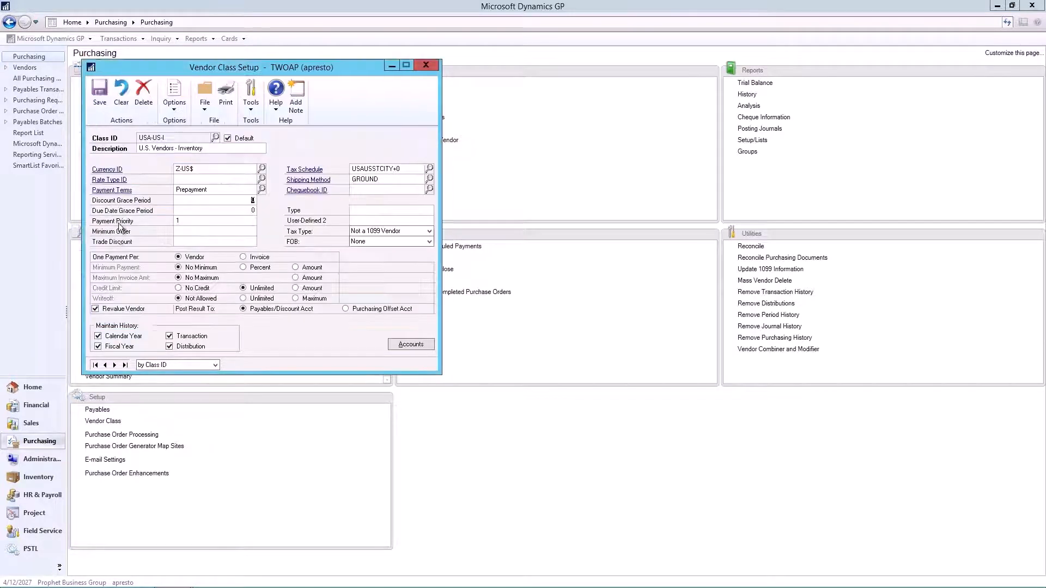
{"action": "left_click", "coordinate": [99, 100]}
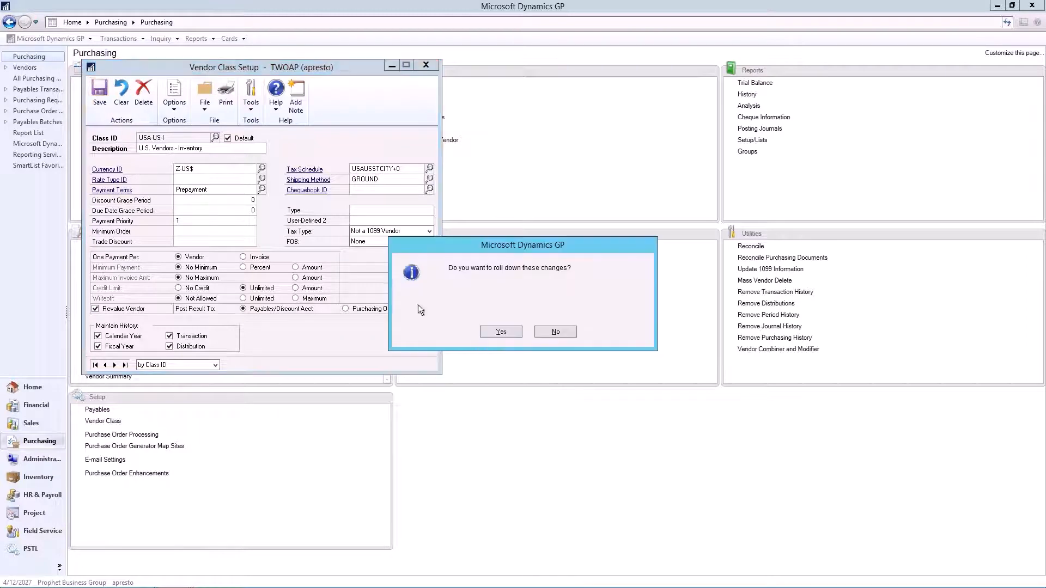
{"action": "left_click", "coordinate": [503, 335]}
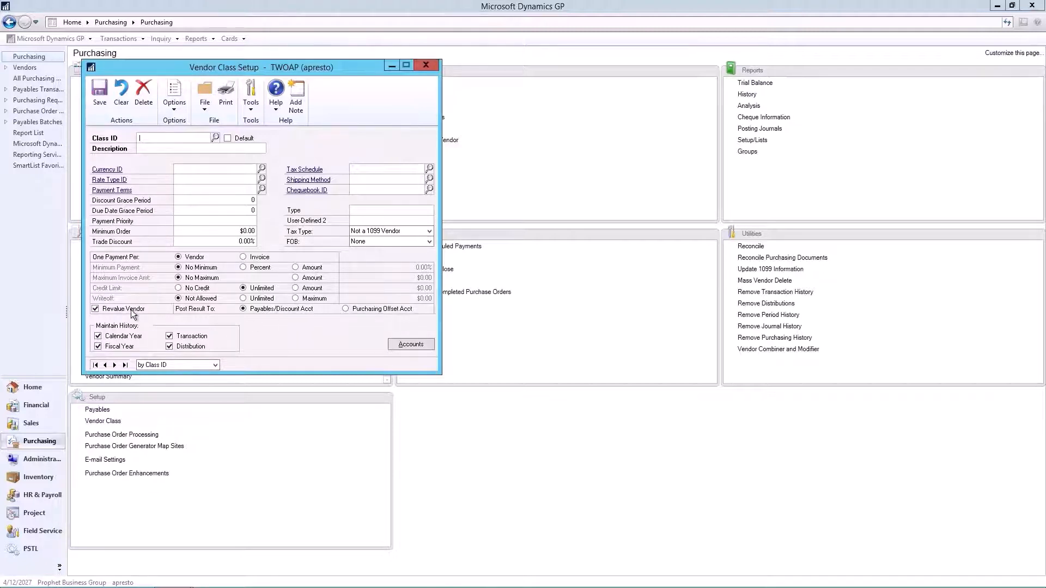
- Reload the USA-US-I vendor class to check its saved settings
{"action": "left_click", "coordinate": [215, 138]}
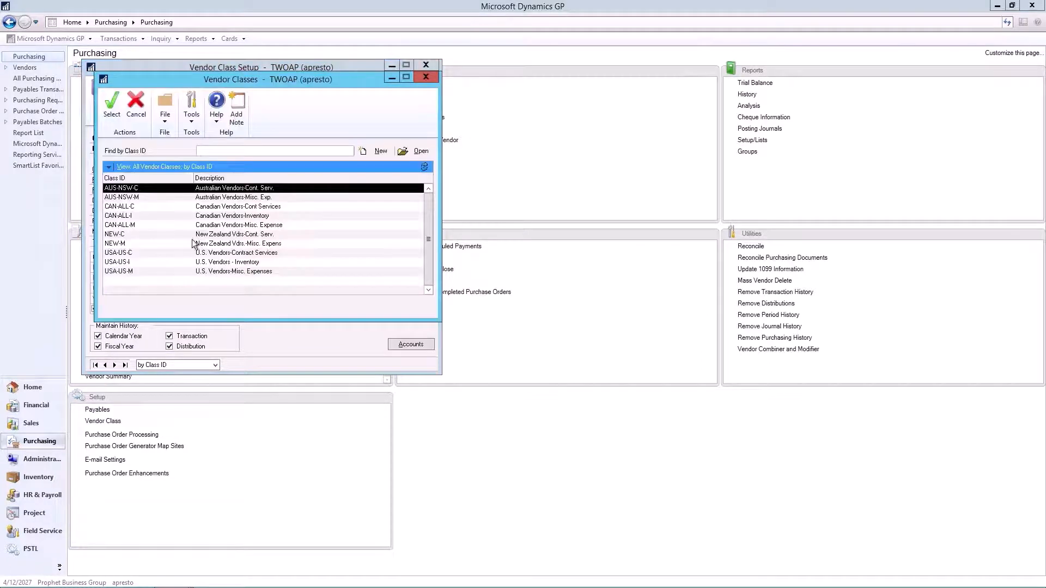
{"action": "left_click", "coordinate": [129, 266]}
{"action": "left_click", "coordinate": [112, 102]}
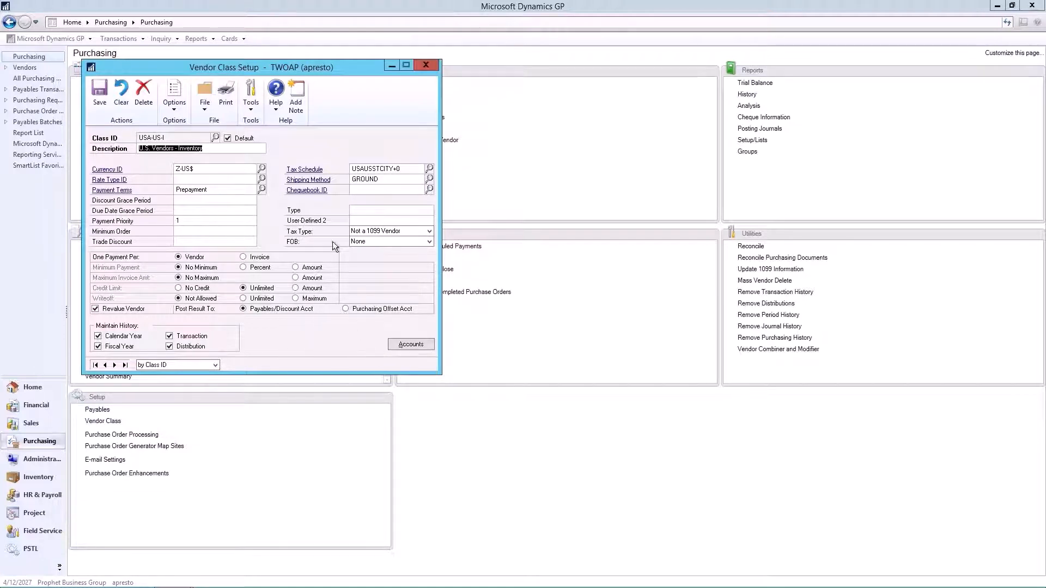
- Review the default posting accounts of the NEW CLASS vendor class and close the class, discarding its changes
{"action": "left_click", "coordinate": [416, 347]}
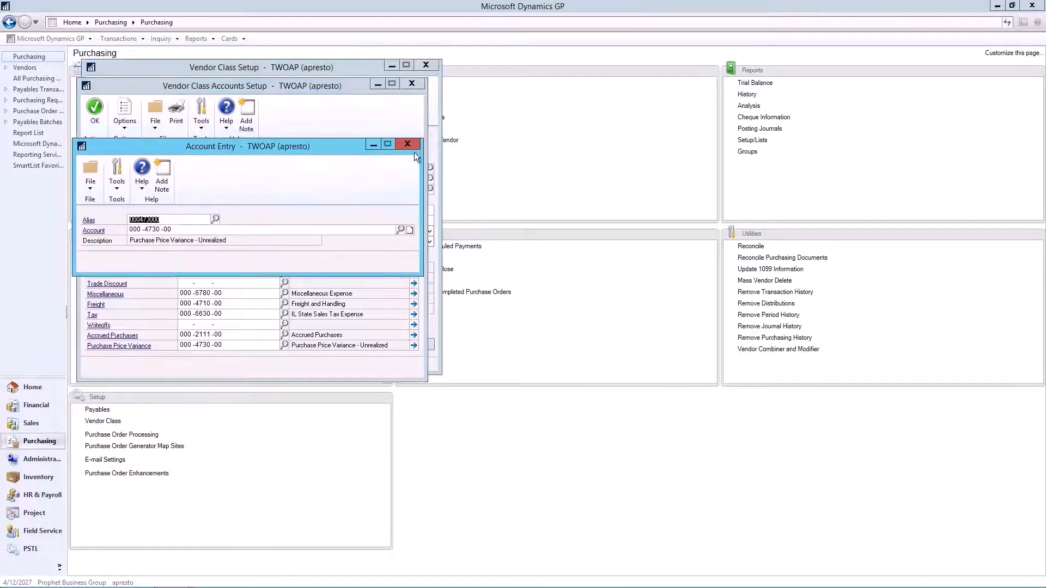
{"action": "left_click", "coordinate": [408, 145]}
{"action": "left_click_drag", "start_coordinate": [184, 87], "coordinate": [518, 78]}
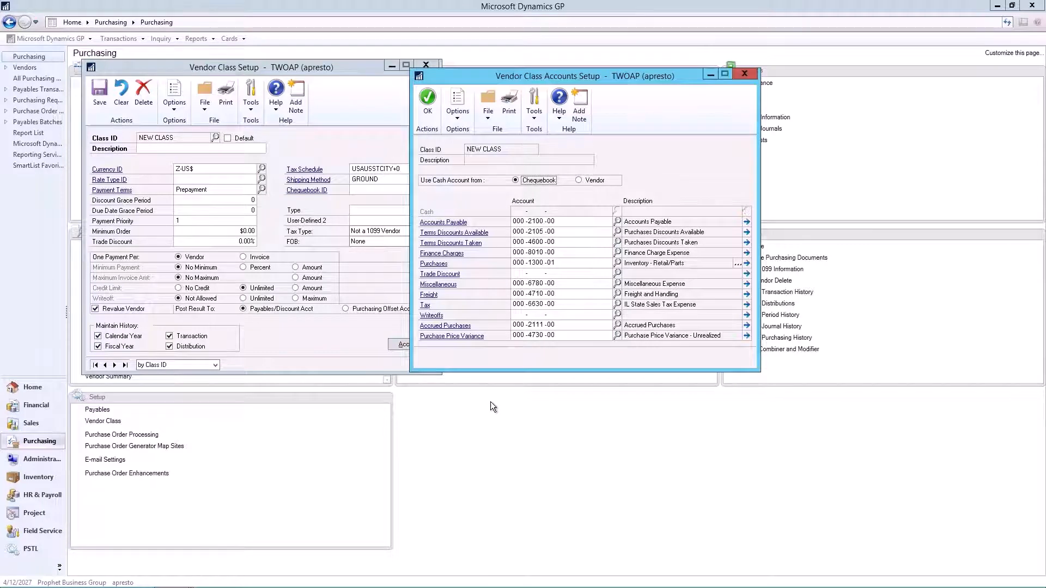
{"action": "left_click", "coordinate": [428, 108]}
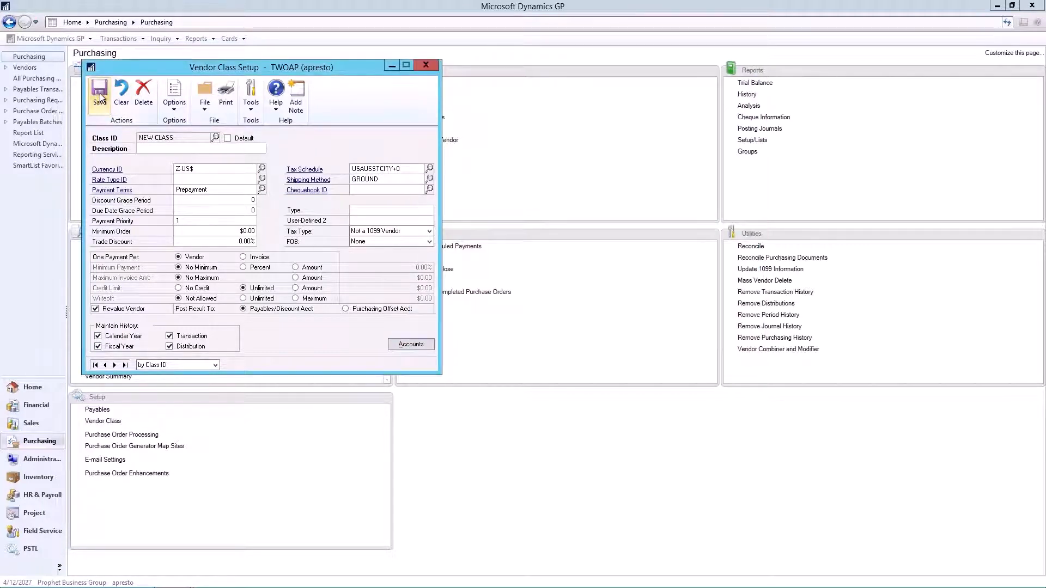
{"action": "left_click", "coordinate": [434, 66]}
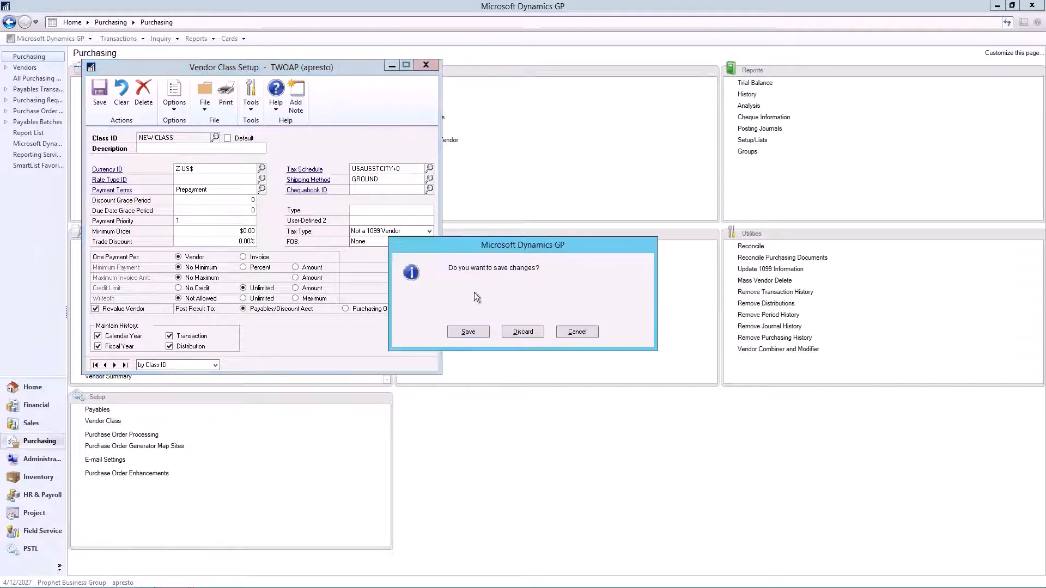
{"action": "left_click", "coordinate": [515, 329]}
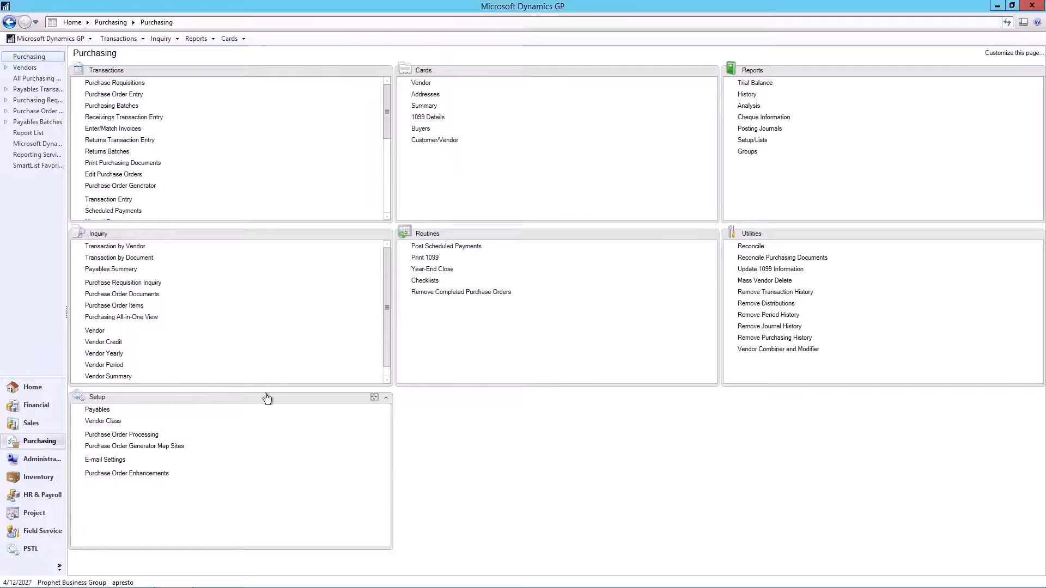
- Start a new vendor card with a vendor ID, the name Johnson Delivery Service and the short name JDS
{"action": "left_click", "coordinate": [423, 85]}
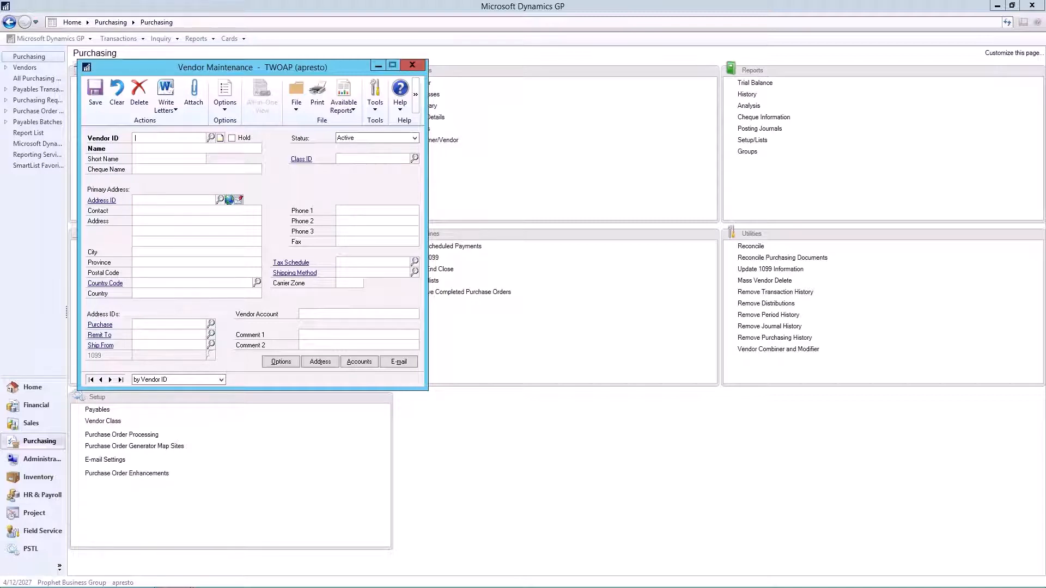
{"action": "type", "text": "JOH"}
{"action": "left_click", "coordinate": [146, 147]}
{"action": "type", "text": "Johnso"}
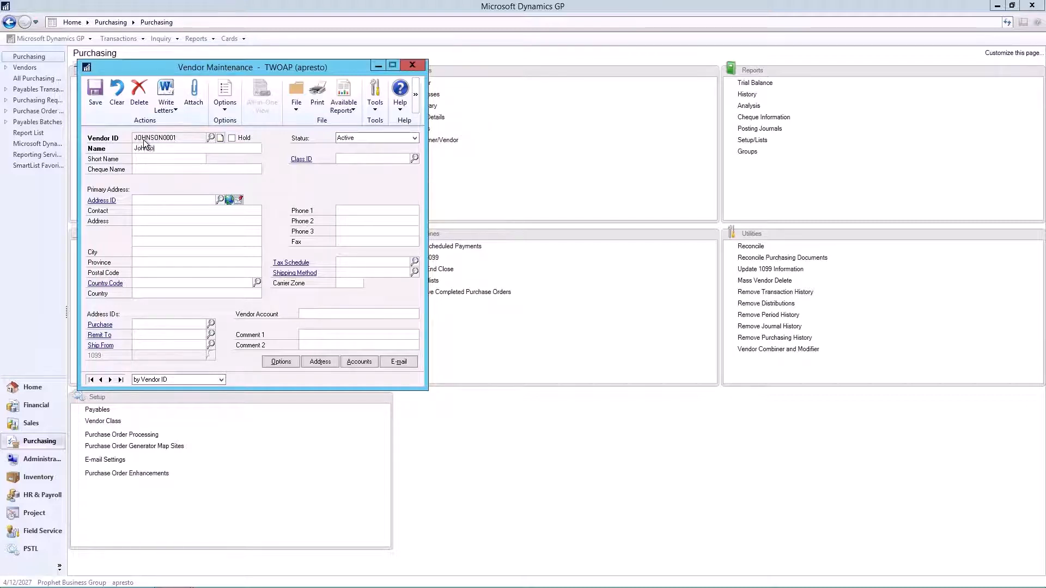
{"action": "type", "text": "n Delivery Serve"}
{"action": "type", "text": "e"}
{"action": "key", "text": "Tab"}
{"action": "type", "text": "JD"}
{"action": "key", "text": "Tab"}
{"action": "key", "text": "Tab"}
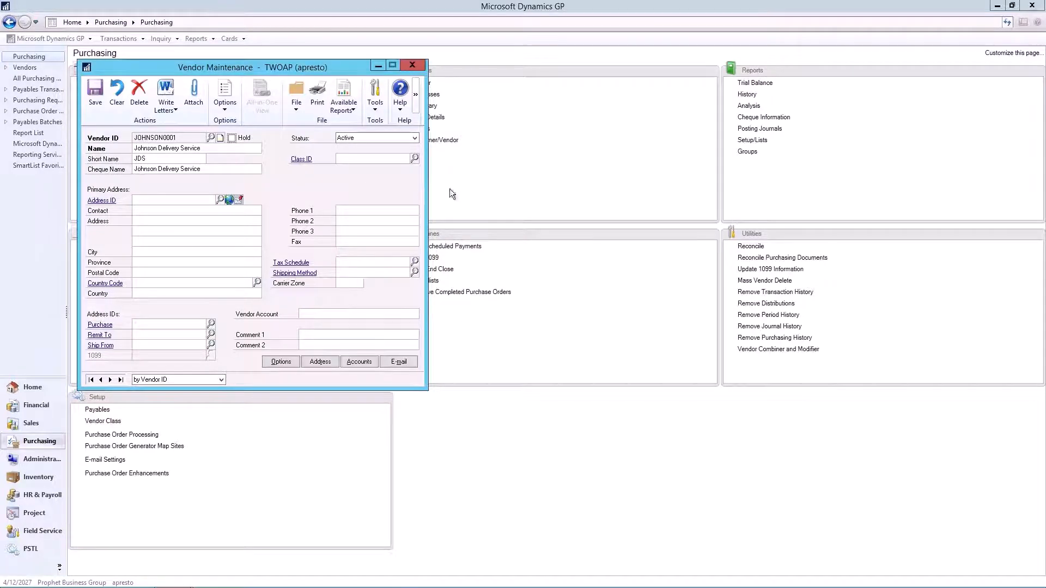
- Assign the USA-US-I class to the vendor and review its inherited options and posting accounts
{"action": "left_click", "coordinate": [414, 158]}
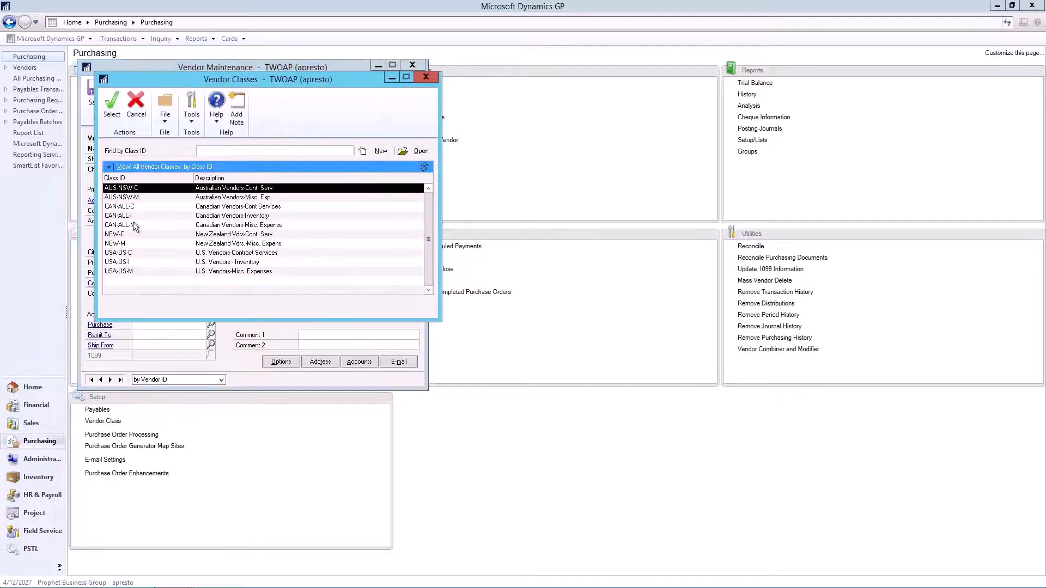
{"action": "double_click", "coordinate": [136, 261]}
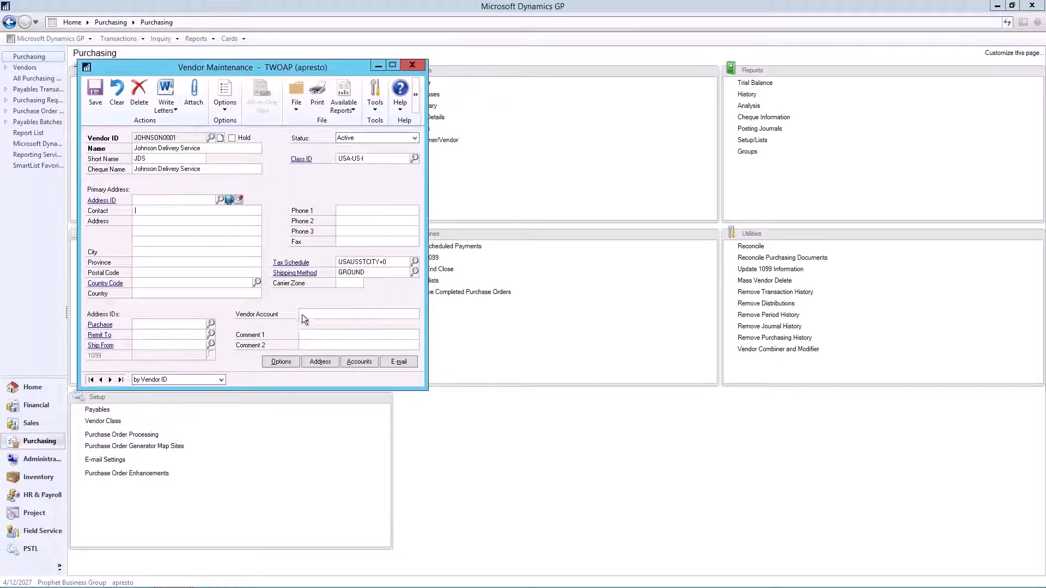
{"action": "left_click", "coordinate": [276, 362]}
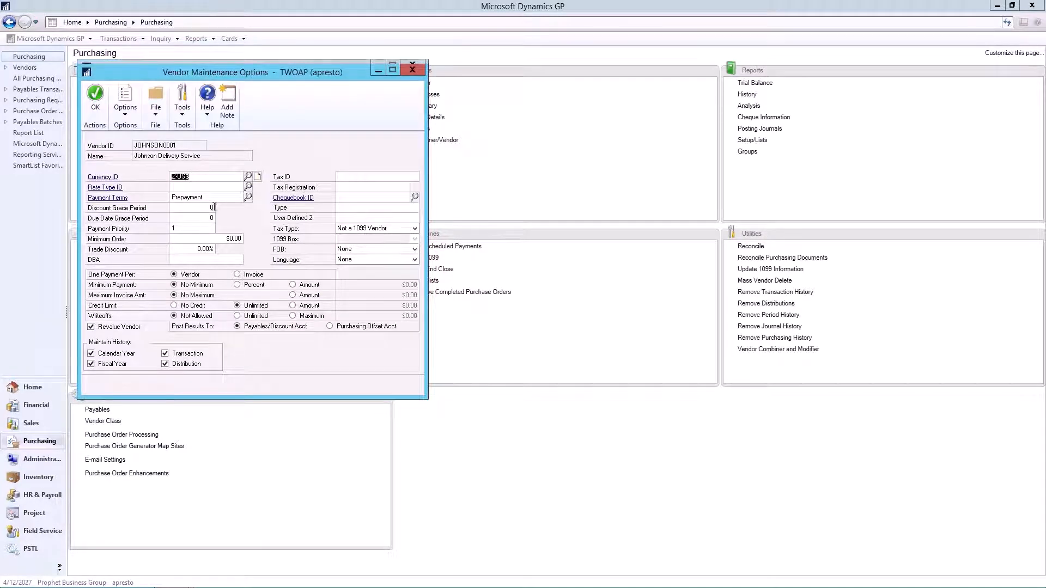
{"action": "left_click", "coordinate": [97, 103]}
{"action": "left_click", "coordinate": [358, 362]}
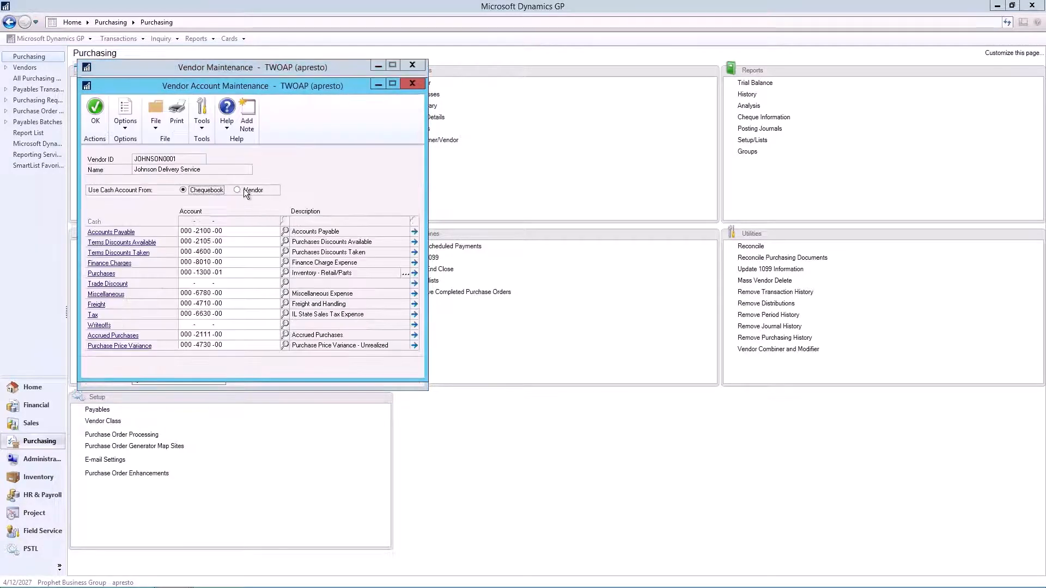
{"action": "left_click", "coordinate": [95, 126]}
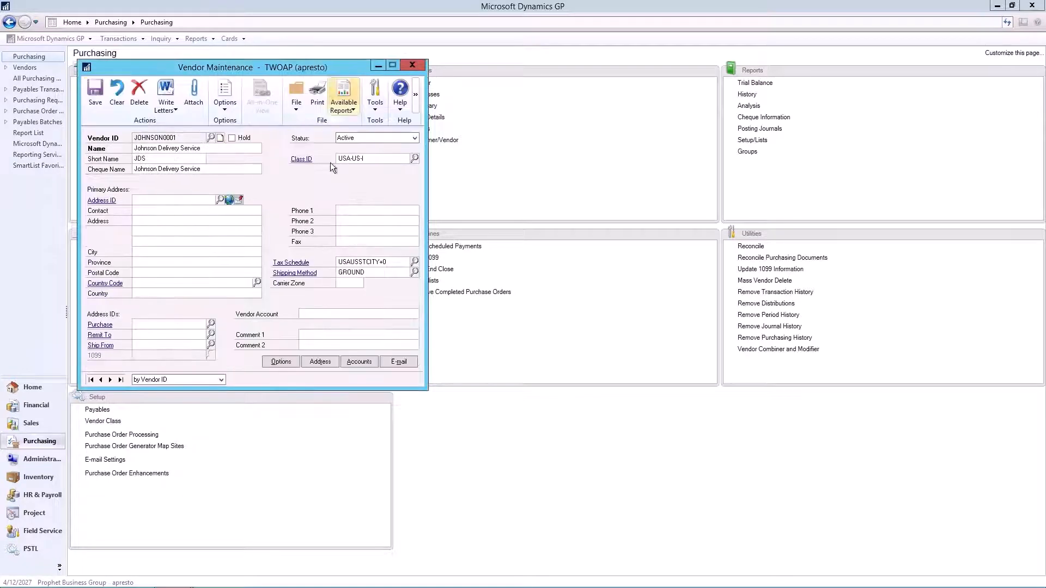
- Set the vendor's primary address ID to BILL-TO and enter the contact's full name
{"action": "left_click", "coordinate": [159, 202]}
{"action": "type", "text": "B"}
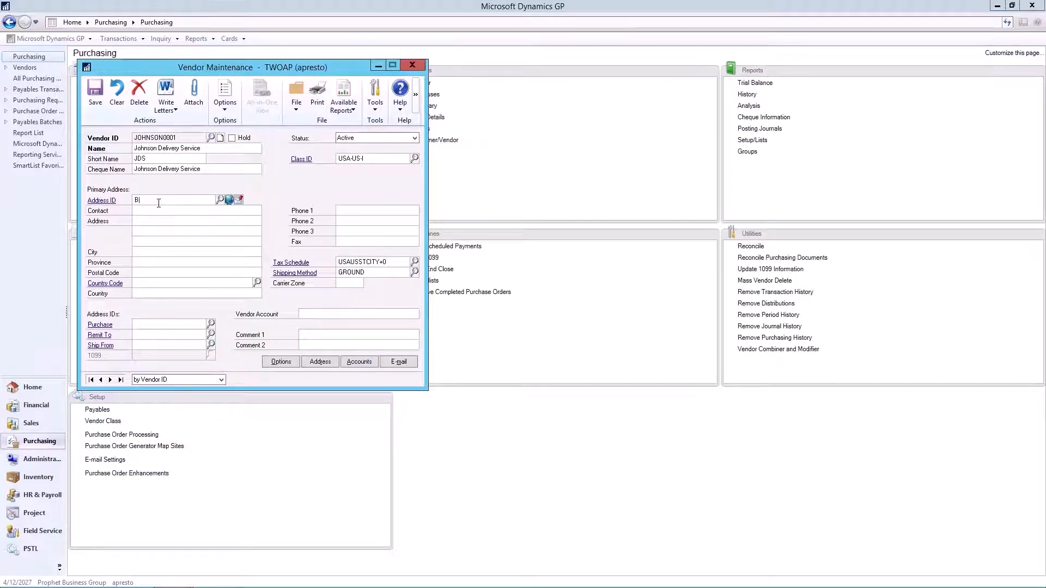
{"action": "type", "text": "ILL-TOM"}
{"action": "key", "text": "BackSpace"}
{"action": "key", "text": "Tab"}
{"action": "type", "text": "Don Johnson"}
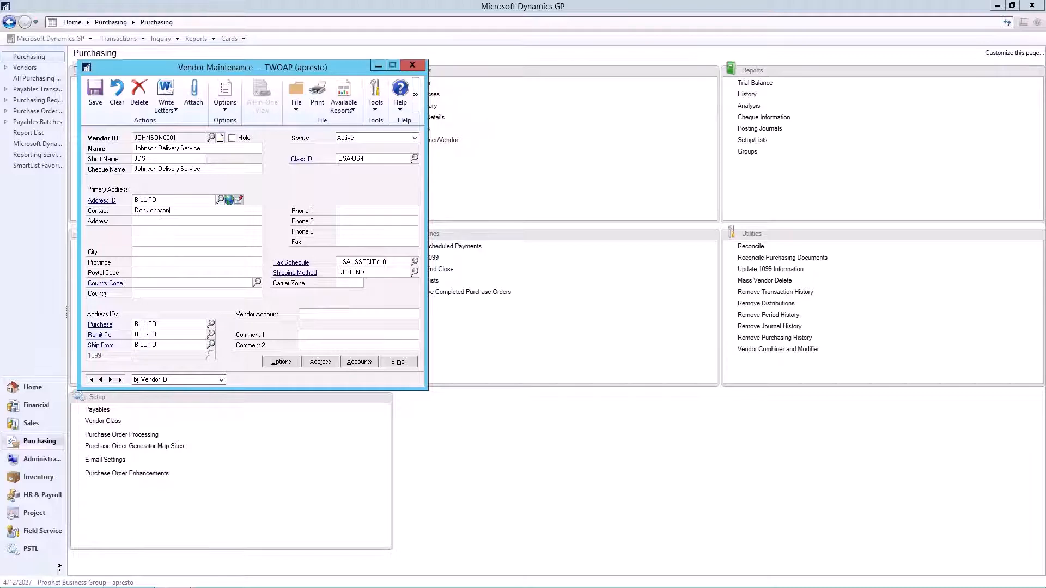
- Fill in the BILL-TO street address, city, province, postal code and country, plus the first phone number
{"action": "type", "text": "100 Mai"}
{"action": "type", "text": "n Street"}
{"action": "type", "text": "Winnip"}
{"action": "type", "text": "eg"}
{"action": "key", "text": "Tab"}
{"action": "type", "text": "MB"}
{"action": "type", "text": "Canada"}
{"action": "key", "text": "Tab"}
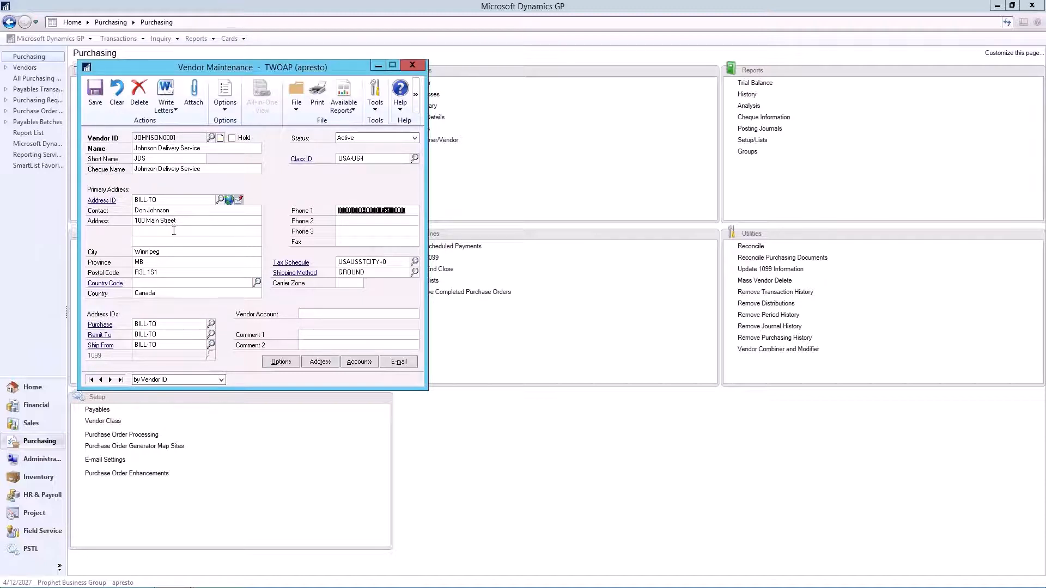
{"action": "type", "text": "204) 555-1234"}
{"action": "key", "text": "Tab"}
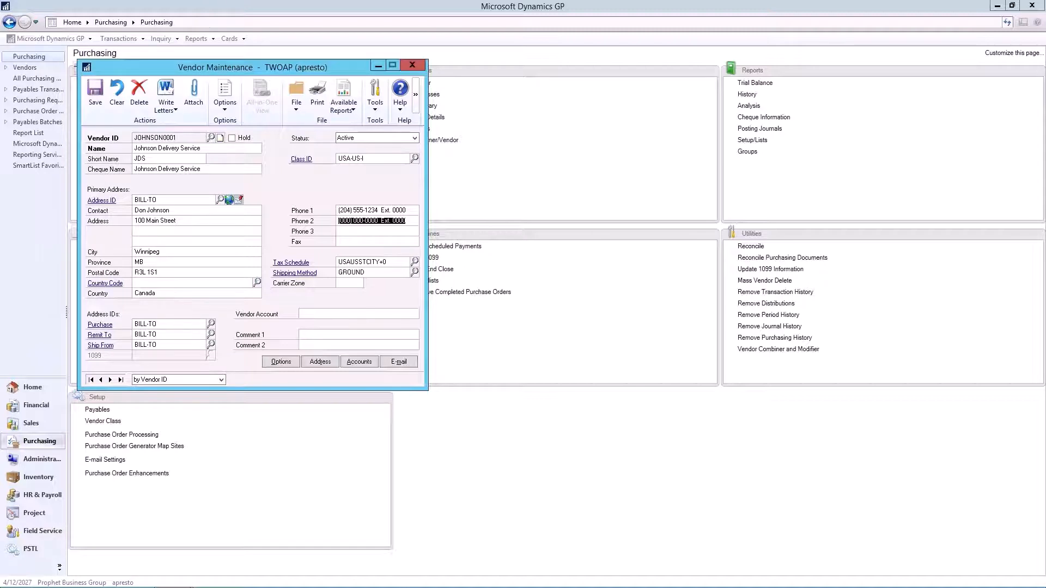
- Set the vendor's Remit To address ID to REMIT and agree to add it as a new address
{"action": "left_click", "coordinate": [158, 335]}
{"action": "left_click", "coordinate": [176, 333]}
{"action": "type", "text": "REMIT"}
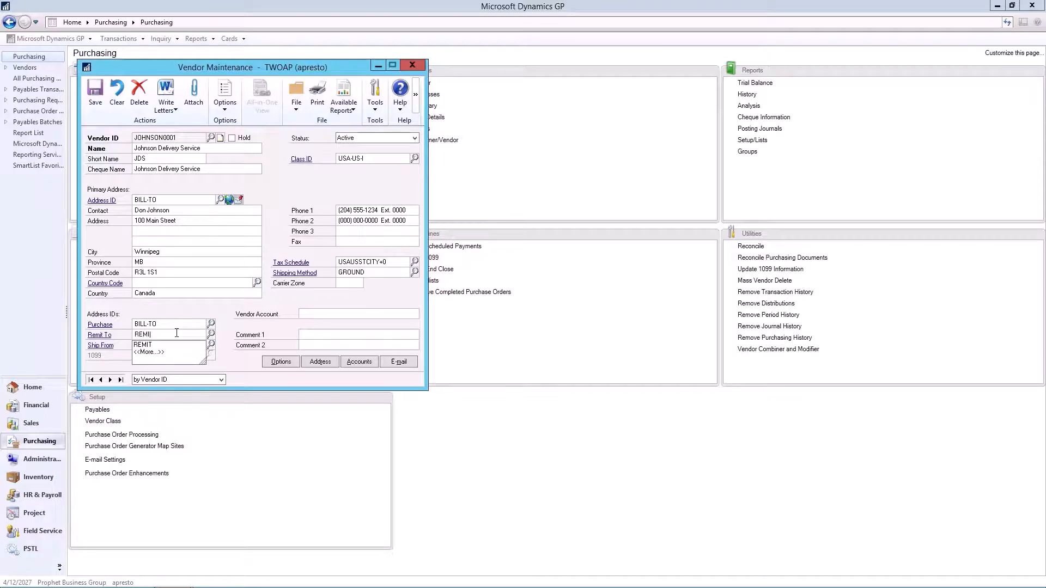
{"action": "key", "text": "Tab"}
{"action": "left_click", "coordinate": [486, 332]}
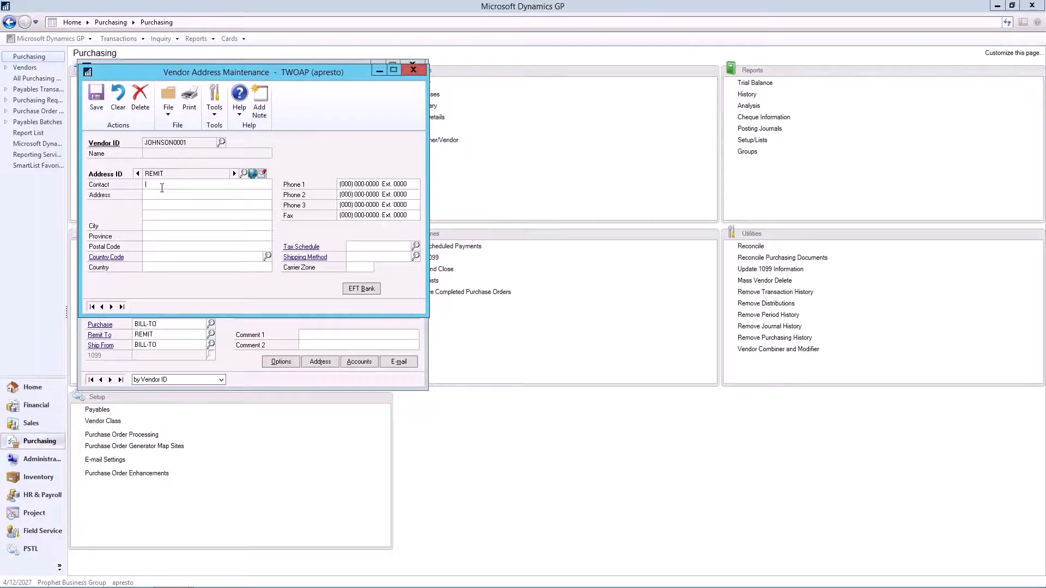
- Enter the contact's full name, street address, city, province and postal code for the REMIT address
{"action": "left_click", "coordinate": [162, 188]}
{"action": "type", "text": "And"}
{"action": "type", "text": "rew Joh"}
{"action": "type", "text": "123"}
{"action": "type", "text": " Second"}
{"action": "type", "text": " Street"}
{"action": "type", "text": "Winnipeg"}
{"action": "key", "text": "Tab"}
{"action": "type", "text": "MB"}
{"action": "type", "text": "R2R"}
{"action": "type", "text": " 0T5"}
- Assign tax schedule CANGSTINC-7 and shipping method LOCAL DELIVERY to the REMIT address
{"action": "left_click", "coordinate": [360, 247]}
{"action": "left_click", "coordinate": [416, 246]}
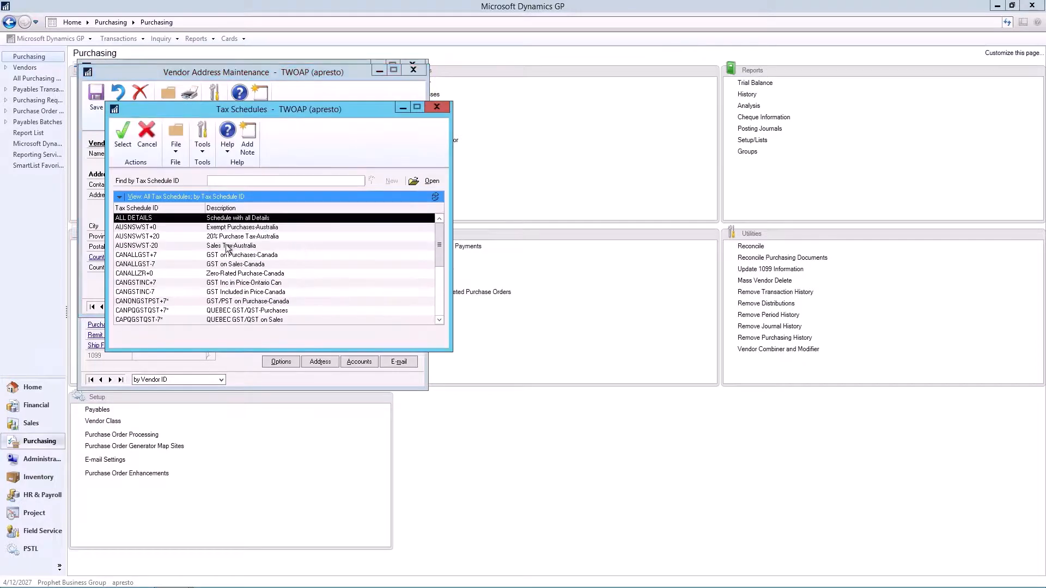
{"action": "double_click", "coordinate": [152, 301]}
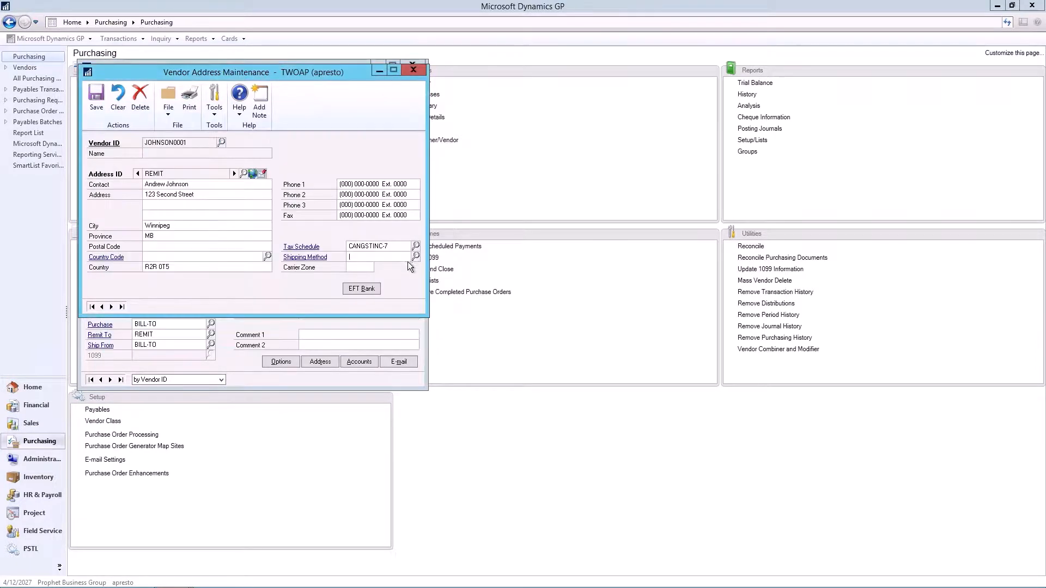
{"action": "left_click", "coordinate": [416, 257]}
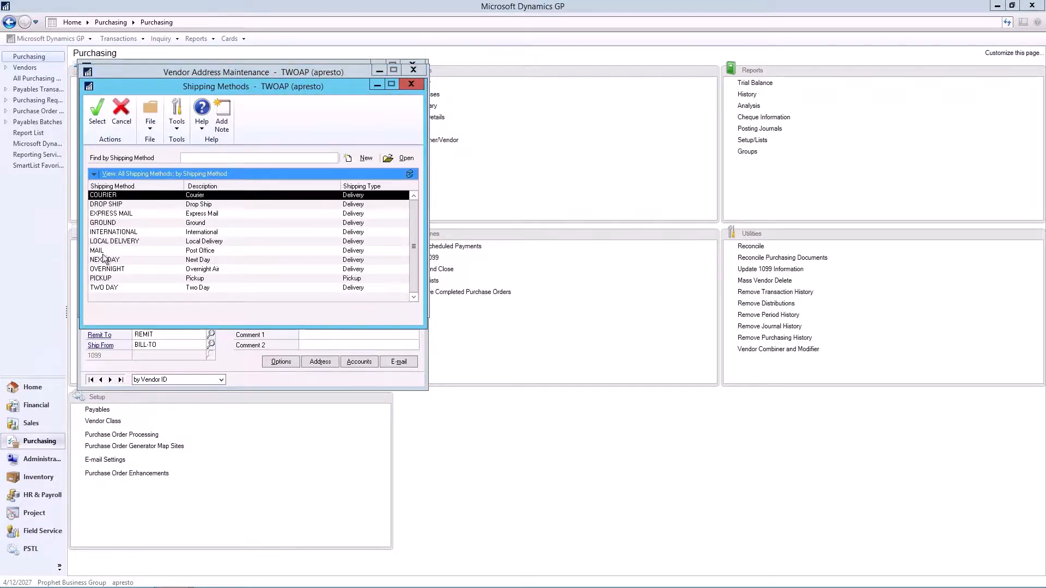
{"action": "double_click", "coordinate": [109, 240]}
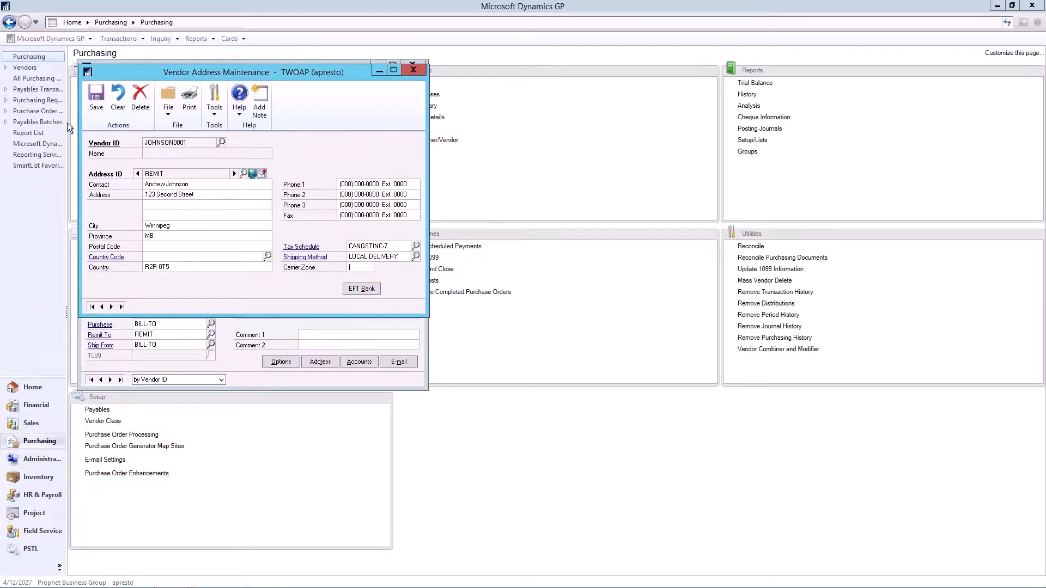
- Review the EFT bank settings for the REMIT address, close them and save the address
{"action": "left_click", "coordinate": [355, 289]}
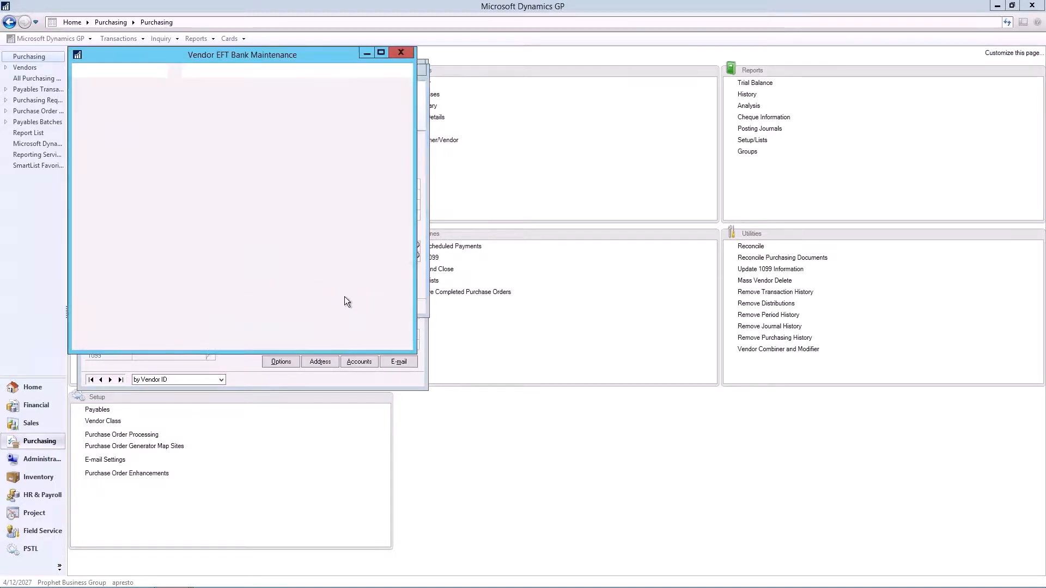
{"action": "left_click_drag", "start_coordinate": [233, 56], "coordinate": [592, 44]}
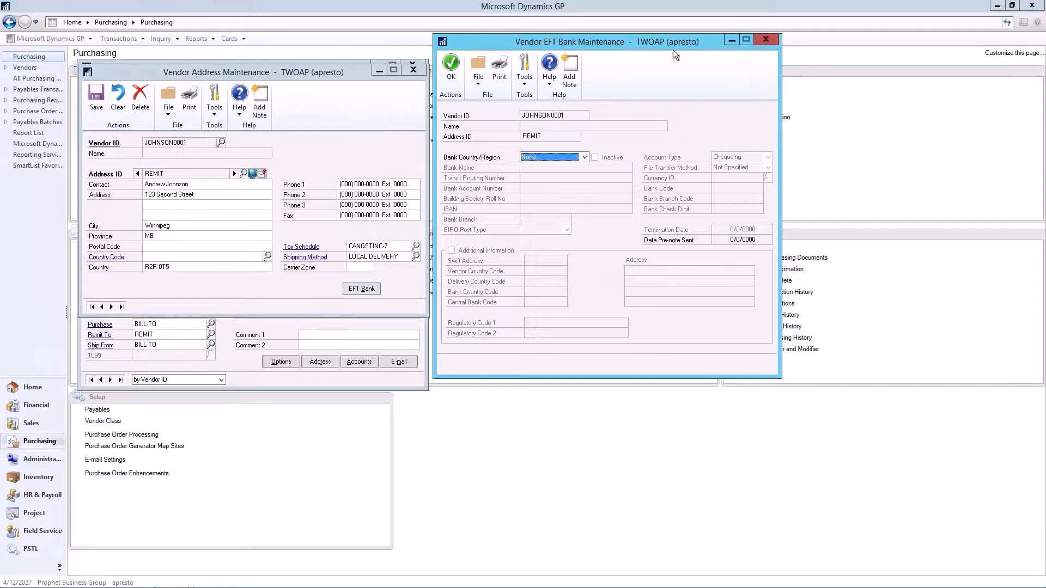
{"action": "left_click", "coordinate": [766, 39]}
{"action": "left_click", "coordinate": [96, 97]}
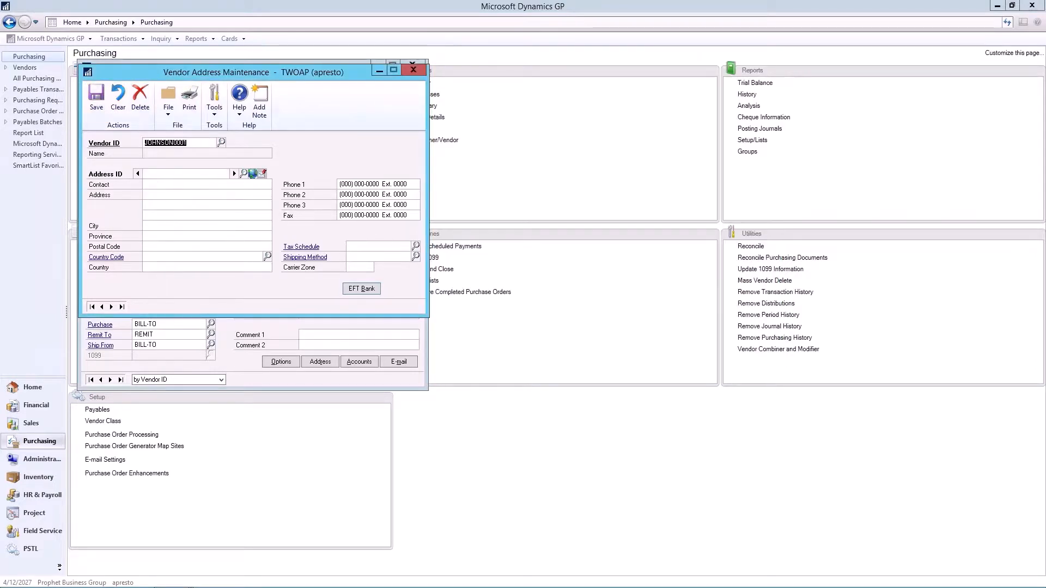